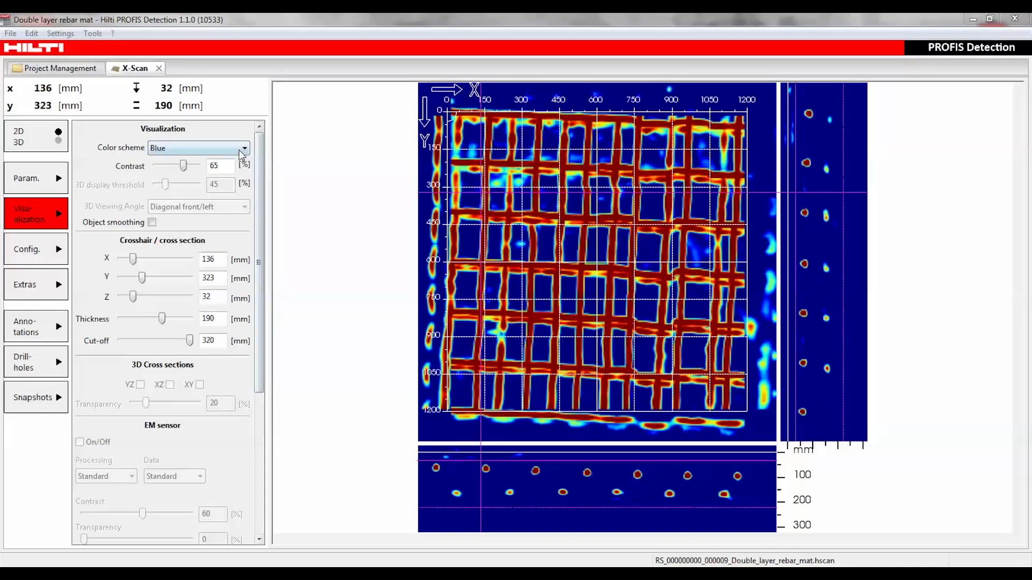
Step: Preview the scan in the Gray colour scheme
left_click(239, 150)
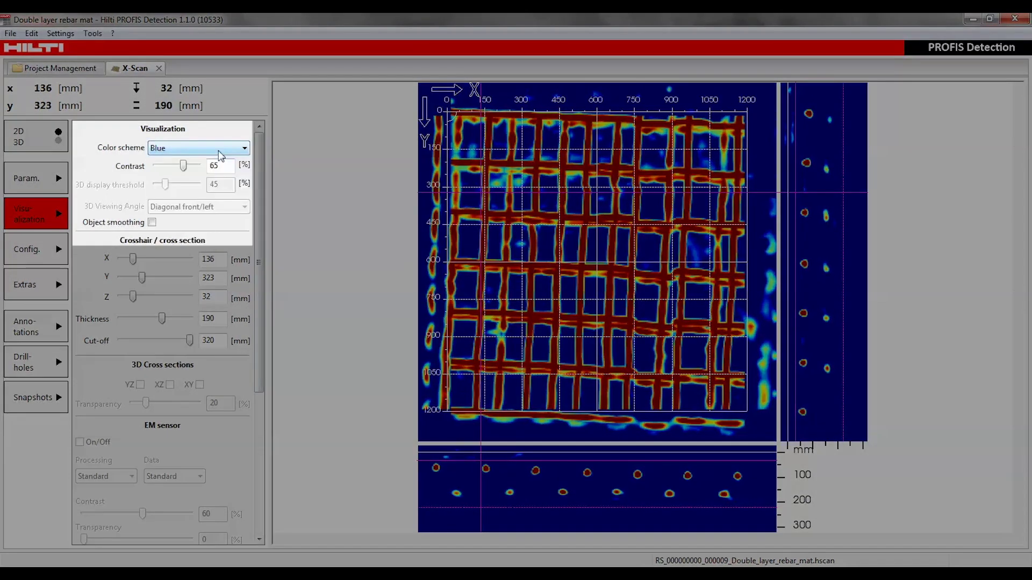
left_click(219, 151)
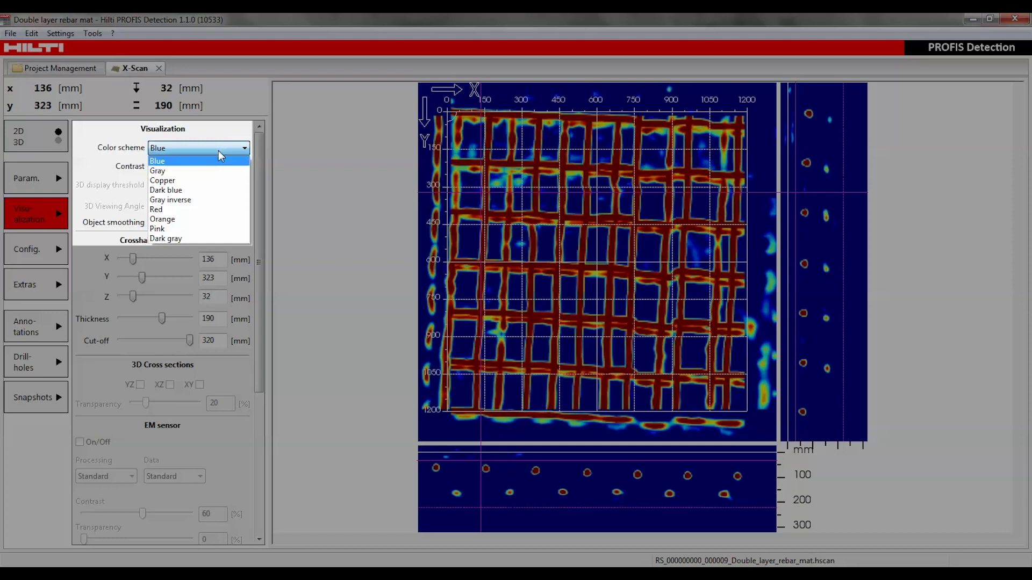
left_click(214, 170)
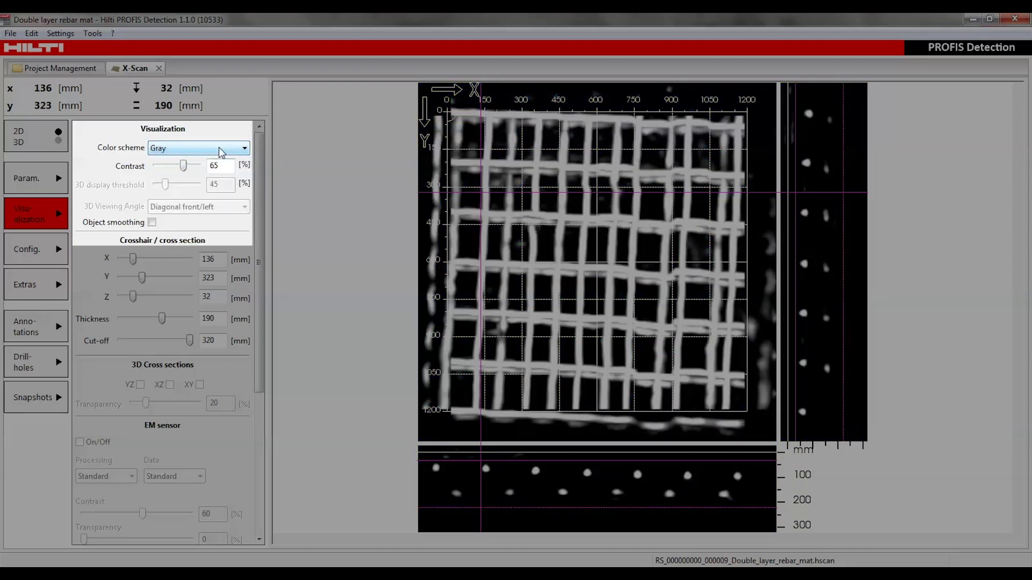
Step: Restore the Blue colour scheme, enable object smoothing, and display the rebars in 3D
left_click(221, 153)
left_click(216, 164)
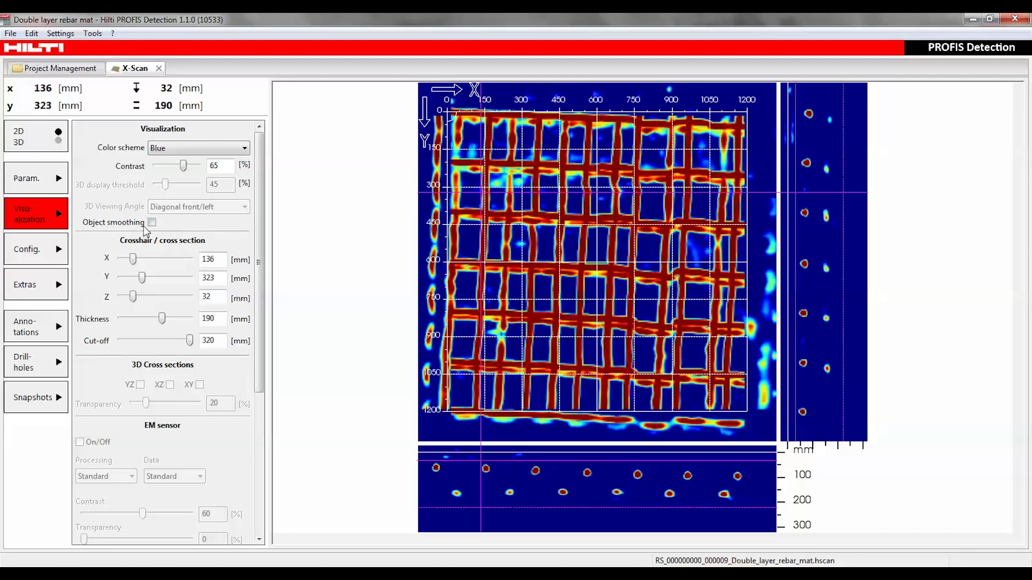
left_click(151, 223)
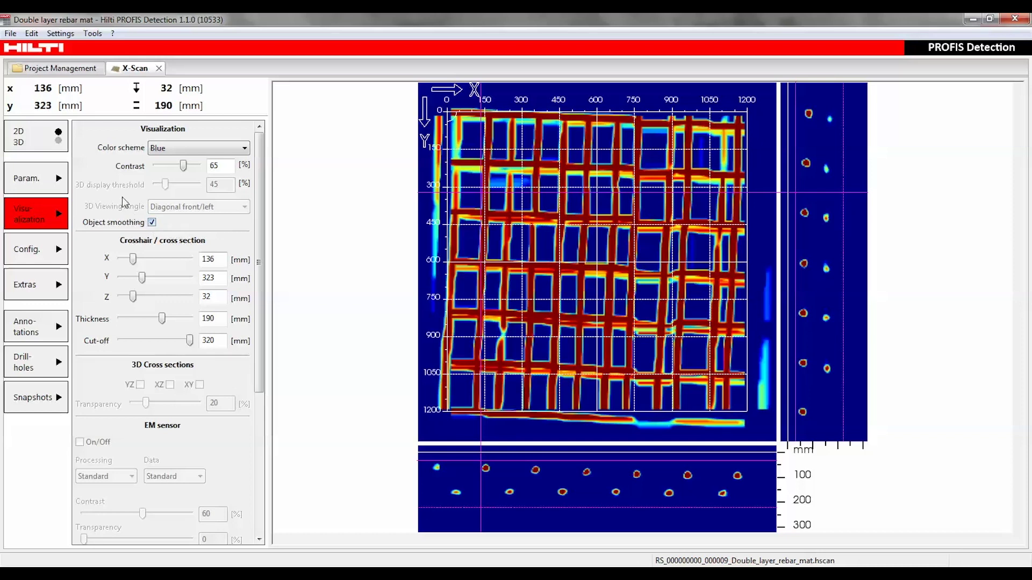
left_click(55, 145)
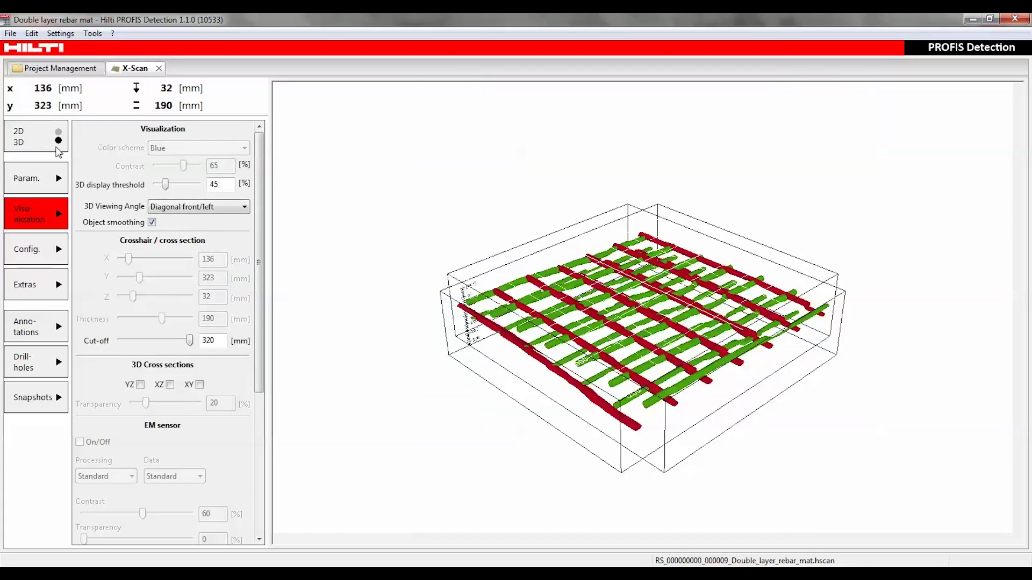
Step: Set the 3D display threshold to 50% and rotate the model flatter
mouse_move(219, 183)
double_click(214, 184)
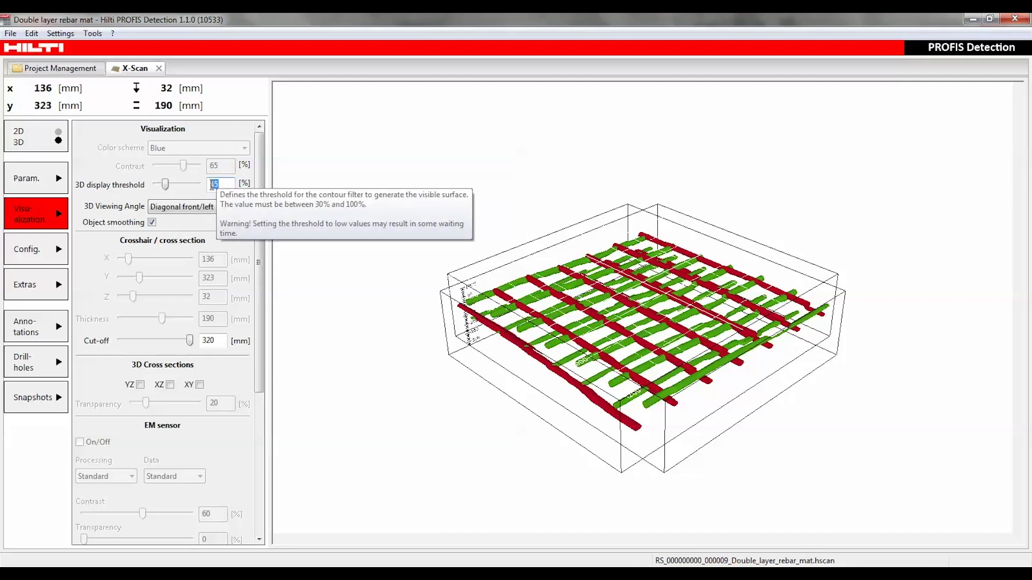
type("5")
key("Tab")
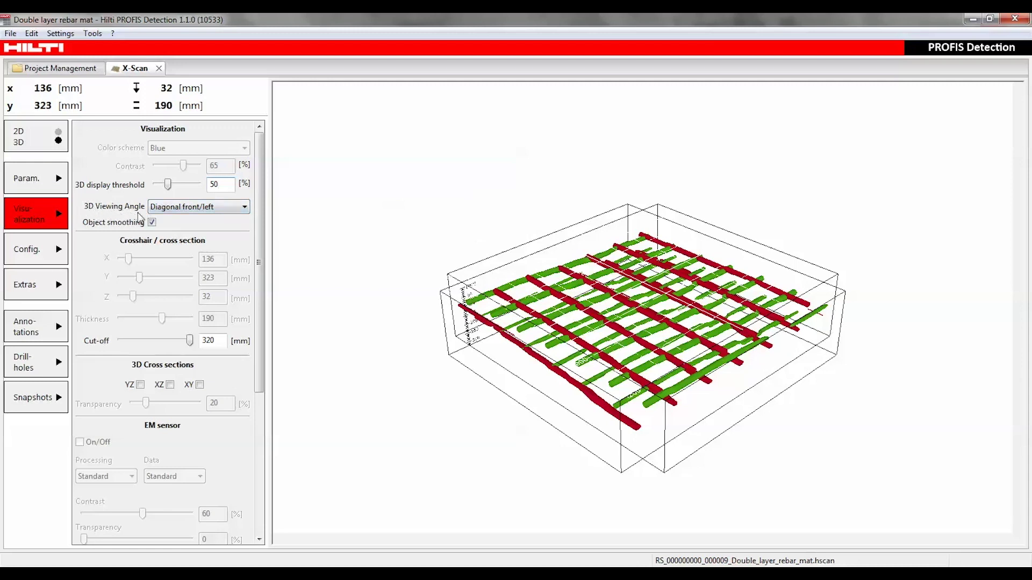
mouse_move(467, 392)
left_mouse_down()
mouse_move(524, 325)
mouse_move(525, 354)
mouse_move(341, 340)
mouse_move(387, 435)
left_mouse_up()
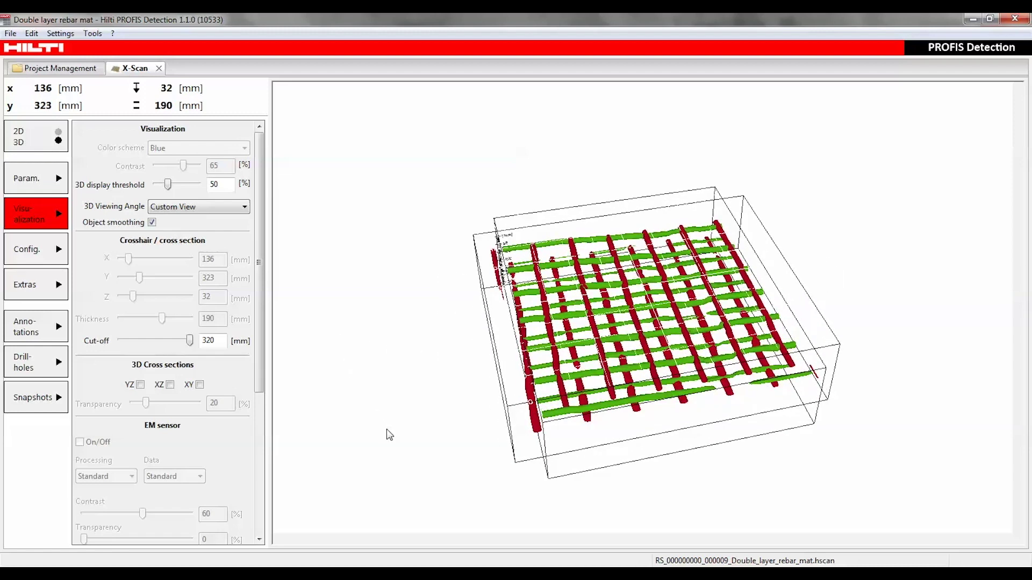
Step: Apply the Diagonal front/left viewing angle, then return to the 2D views
left_click(231, 211)
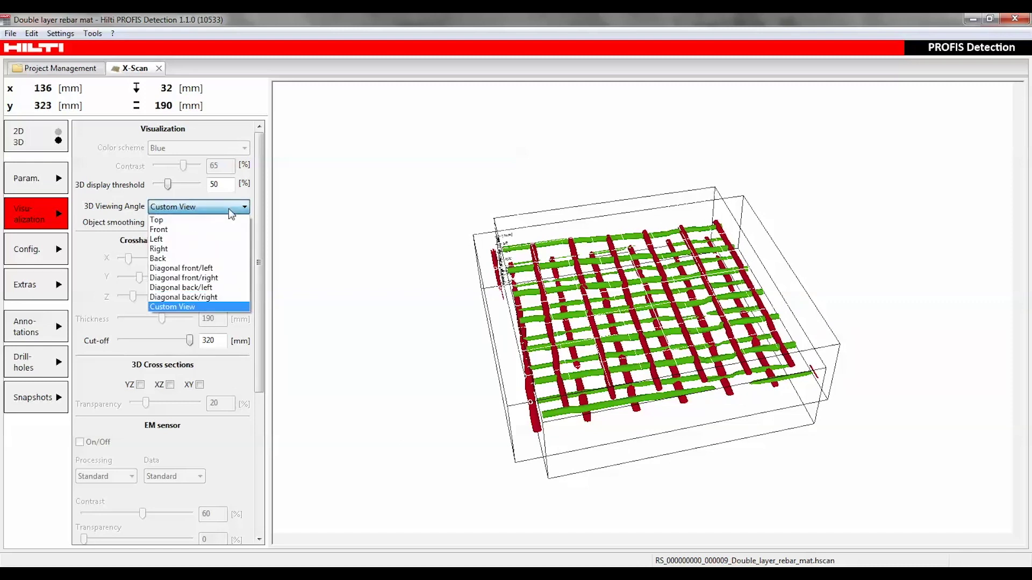
left_click(223, 268)
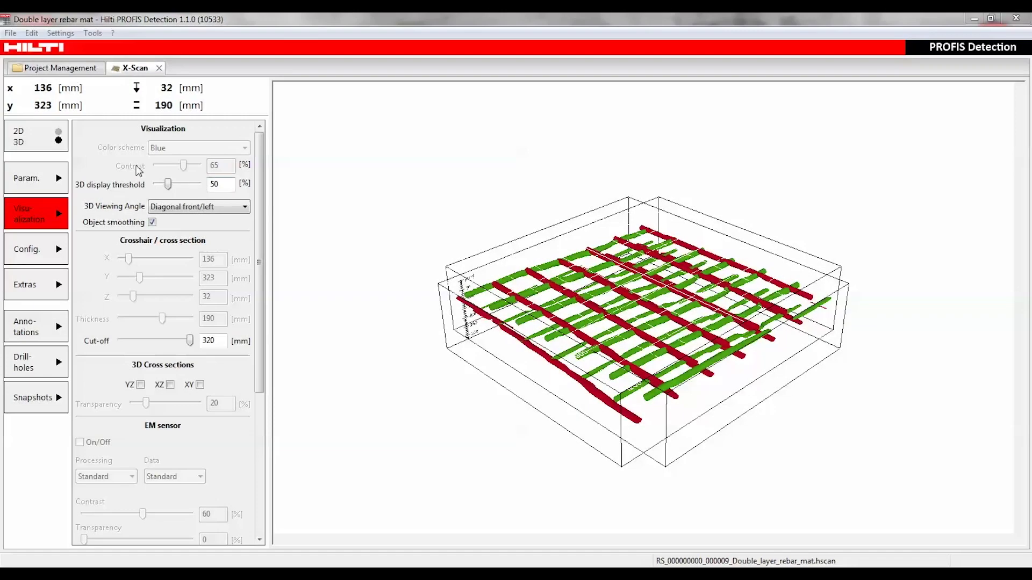
left_click(57, 134)
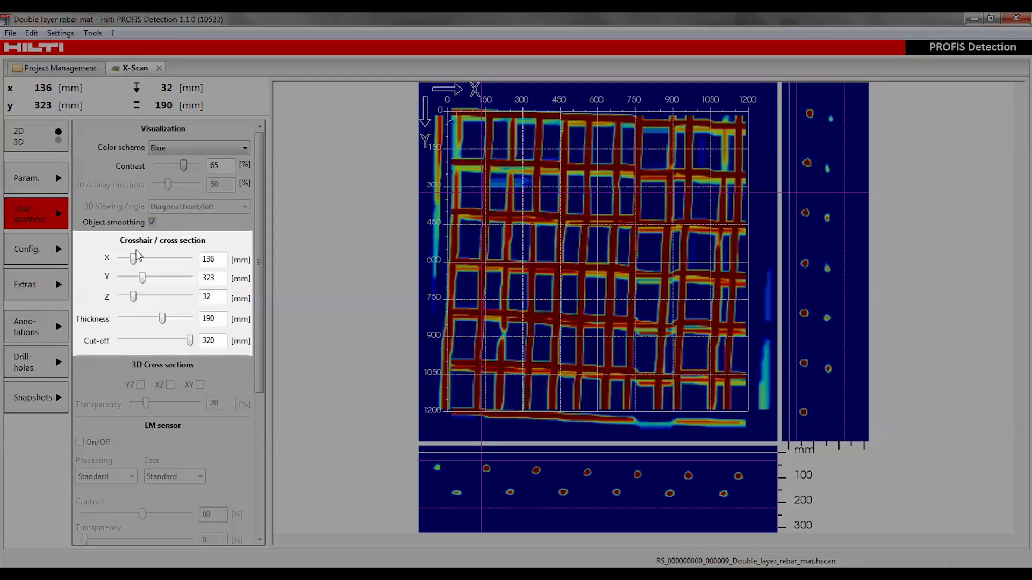
Step: Move the crosshair to X 82 mm and Y 445 mm, thinning the slice to 84 mm
mouse_move(134, 263)
left_mouse_down()
mouse_move(167, 259)
mouse_move(132, 259)
mouse_move(159, 278)
mouse_move(142, 279)
left_mouse_up()
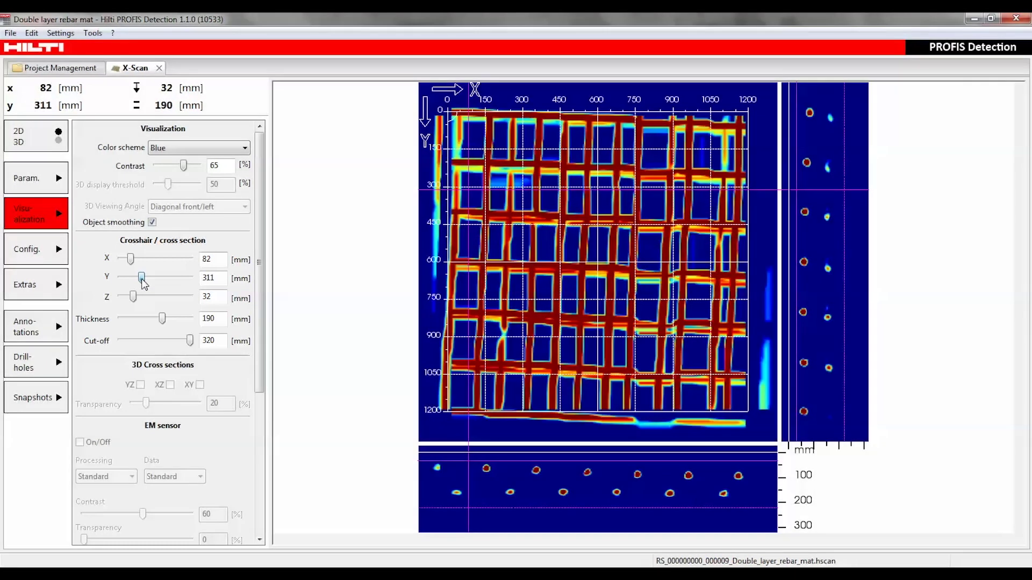
left_click_drag(141, 278, 148, 280)
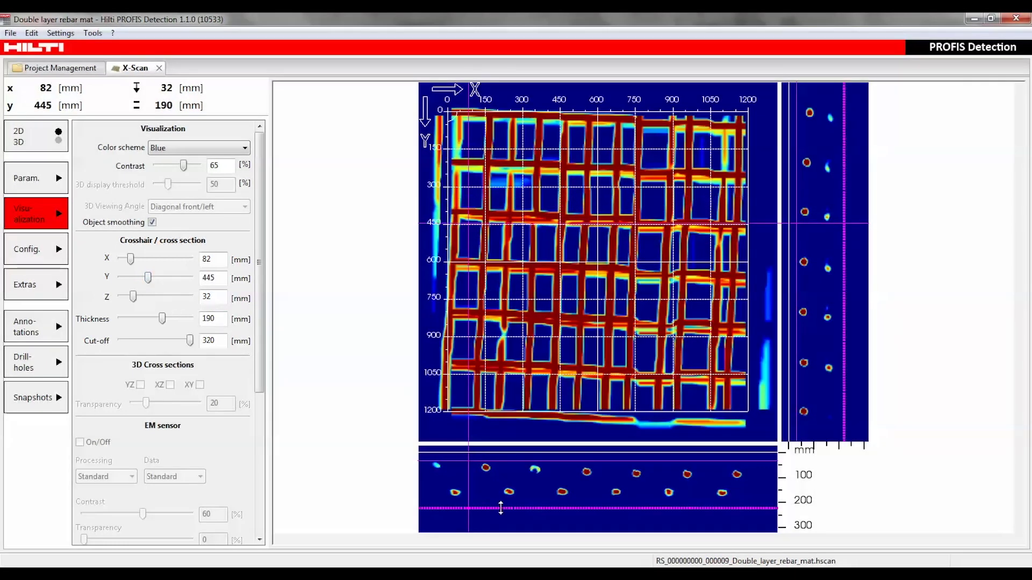
left_click_drag(500, 507, 504, 482)
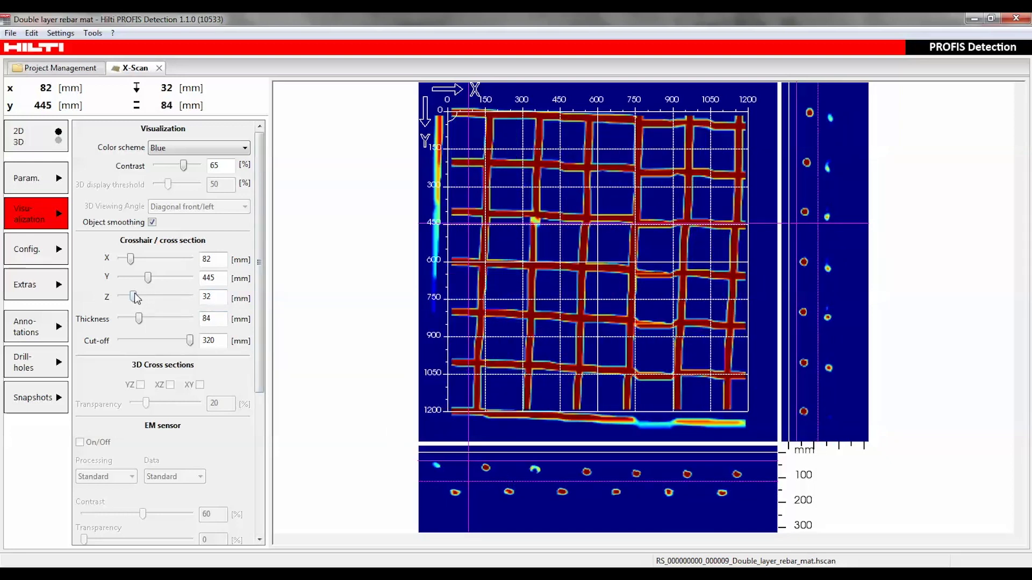
Step: Set the slice depth to 22 mm and widen its thickness to 169 mm
mouse_move(133, 298)
left_mouse_down()
mouse_move(119, 299)
mouse_move(149, 302)
left_mouse_up()
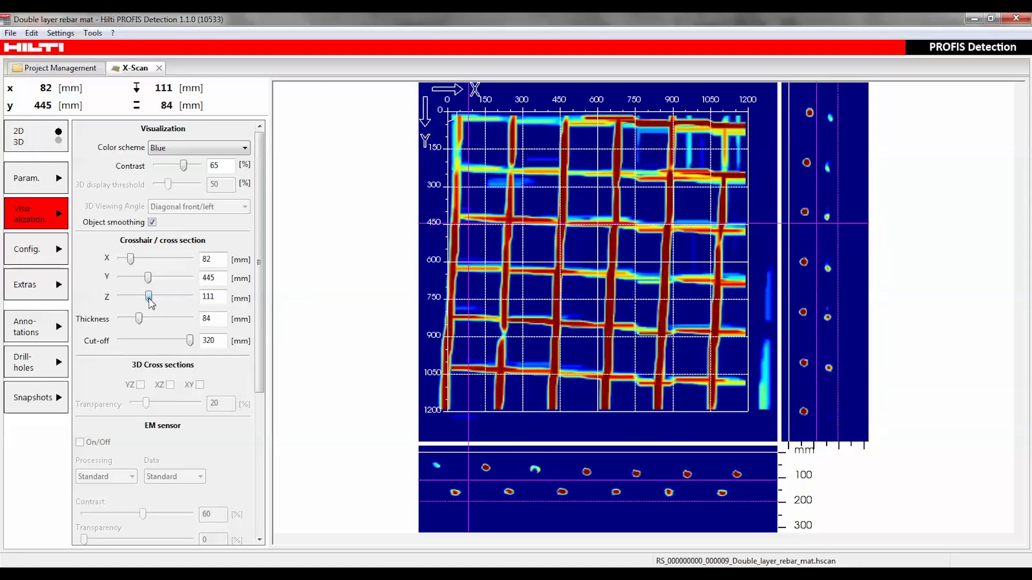
mouse_move(149, 302)
left_mouse_down()
mouse_move(164, 303)
mouse_move(136, 299)
left_mouse_up()
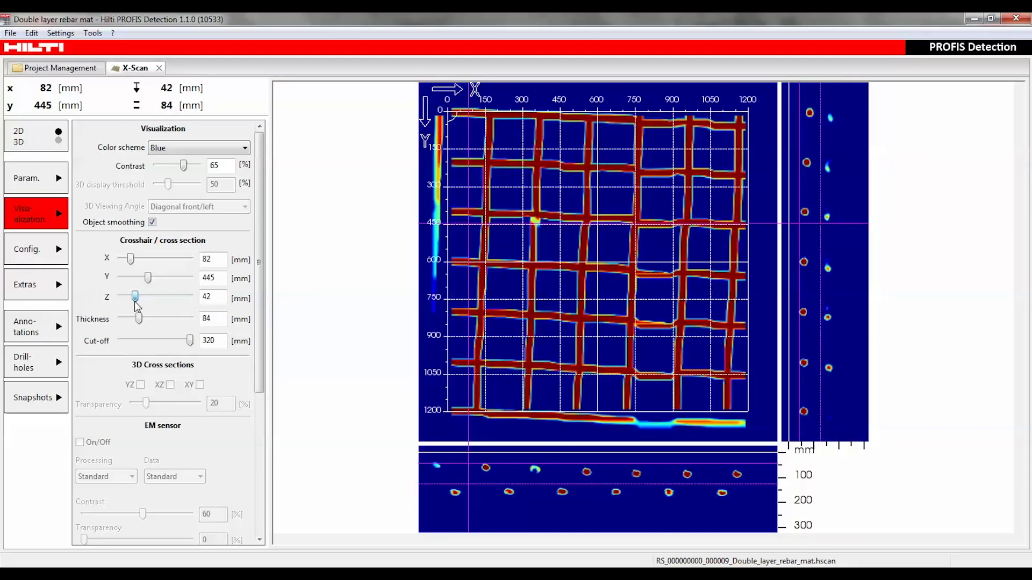
left_click_drag(135, 298, 131, 298)
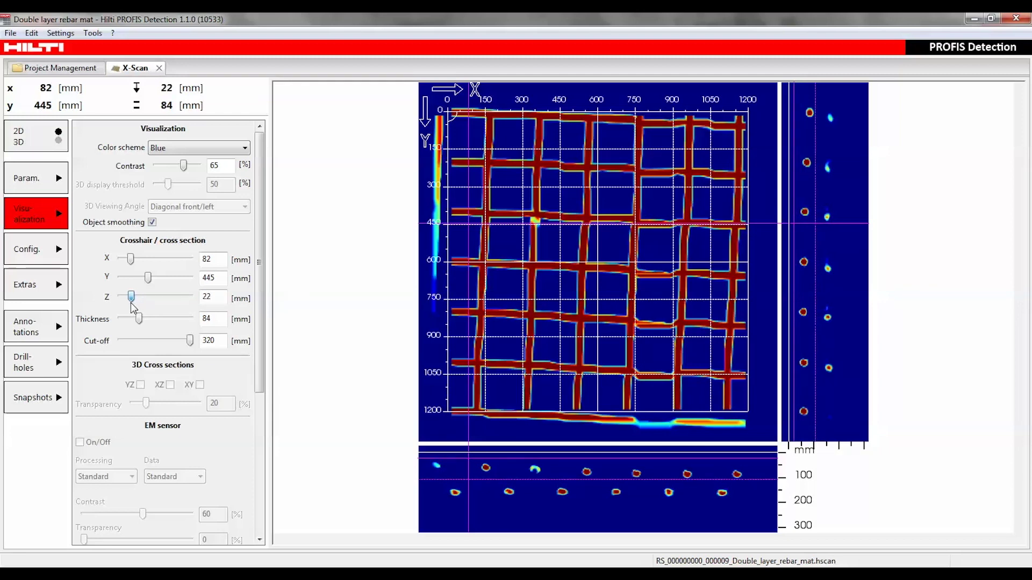
left_click_drag(488, 478, 493, 499)
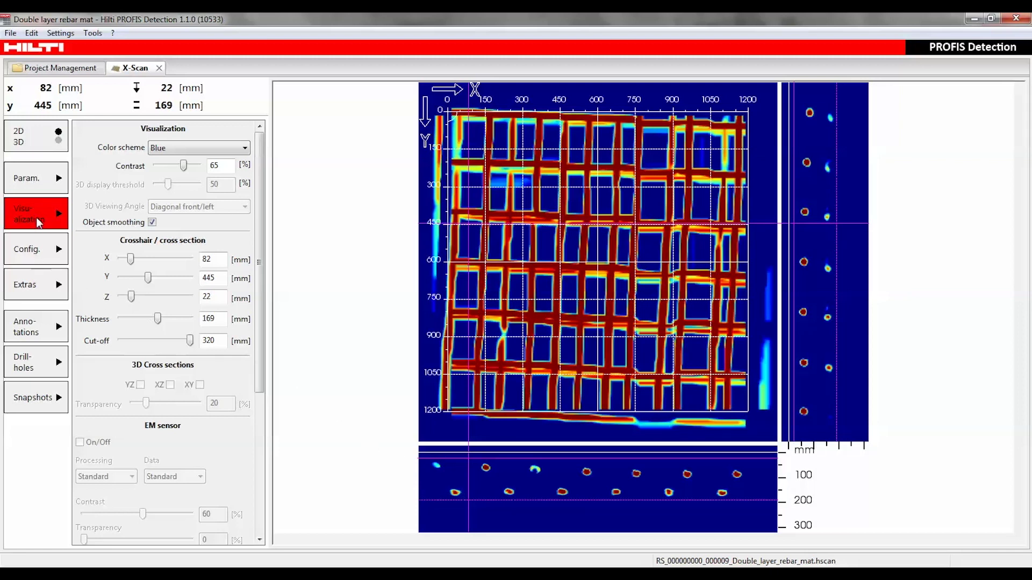
Step: Use the Gray colour scheme, show 5 Raw data, and widen the slice to 242 mm
left_click(188, 146)
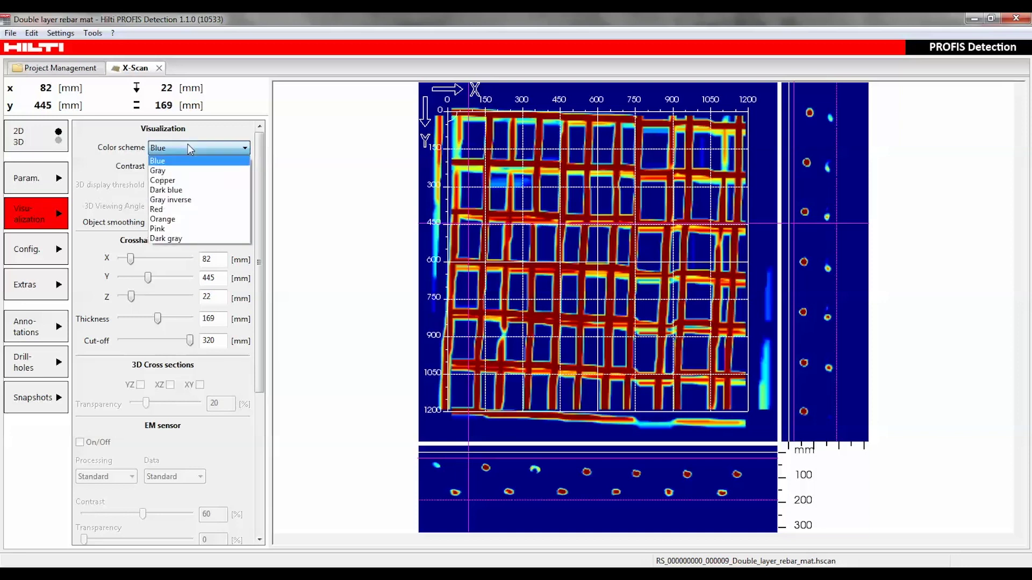
left_click(183, 171)
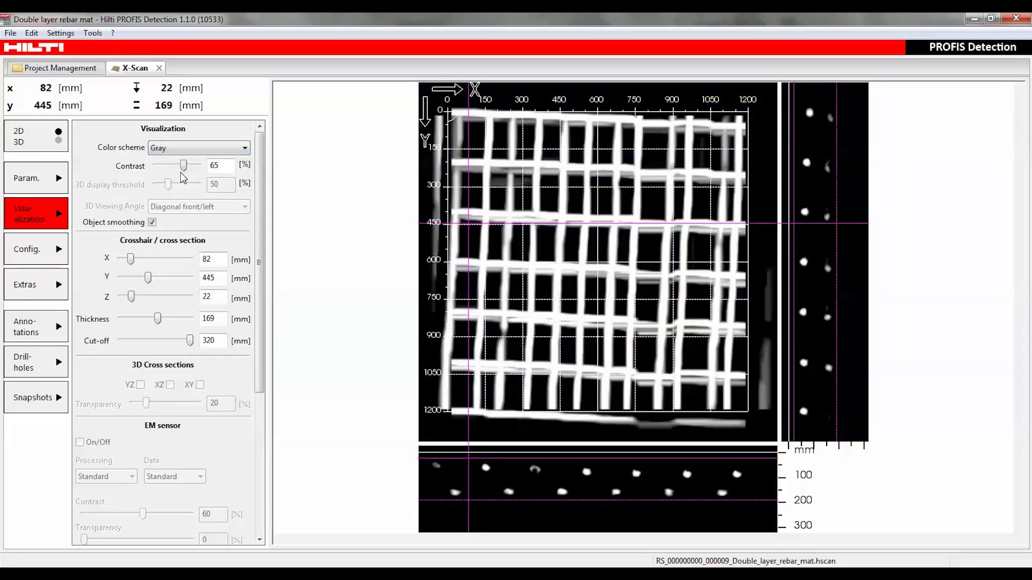
left_click(40, 187)
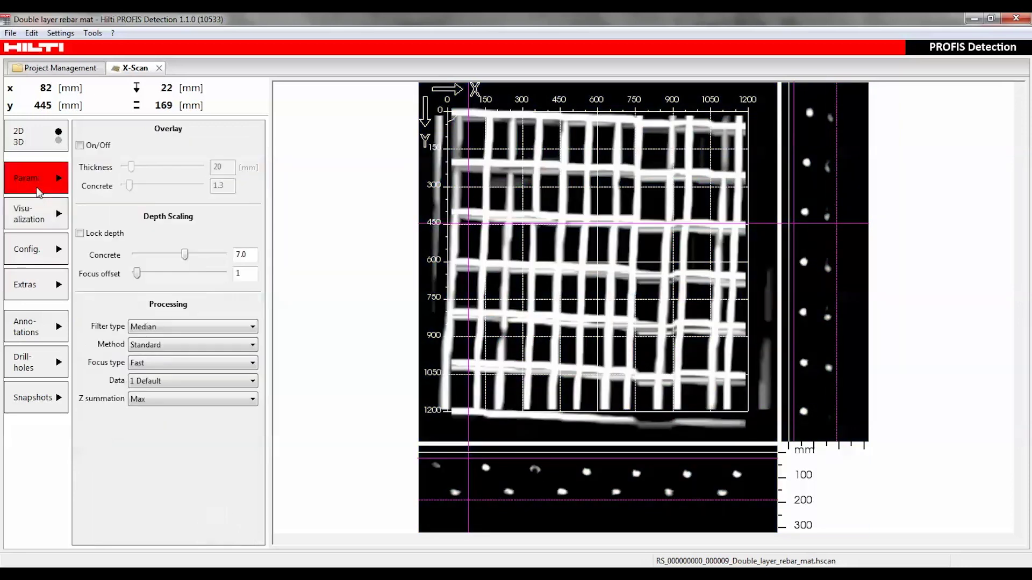
left_click(175, 381)
left_click(176, 434)
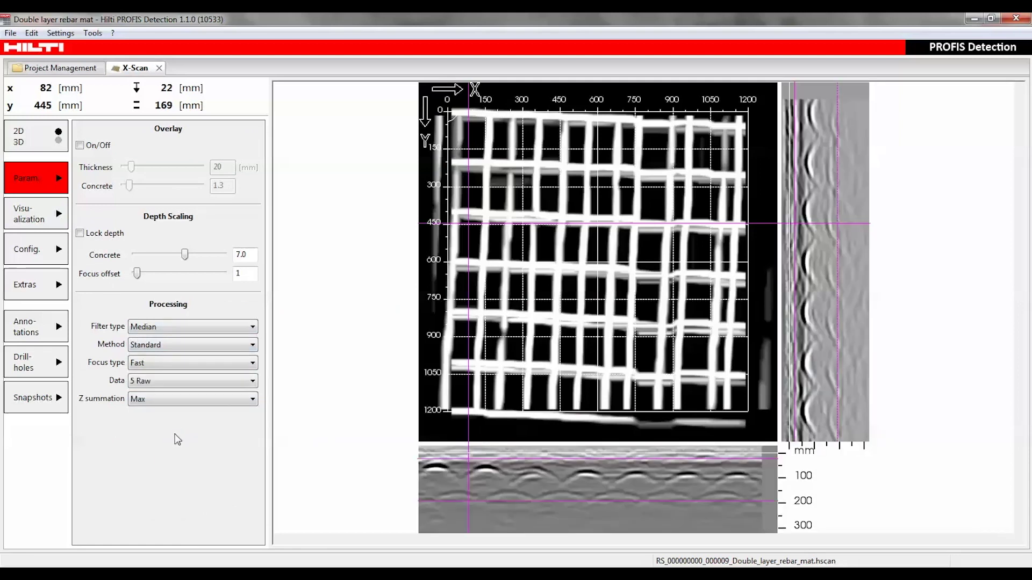
left_click(36, 225)
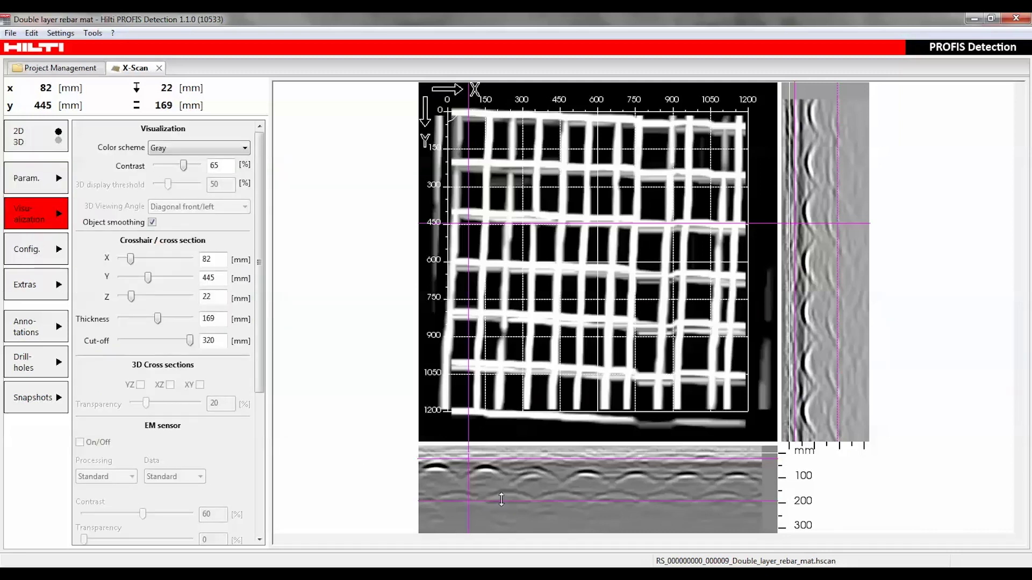
left_click_drag(500, 500, 501, 520)
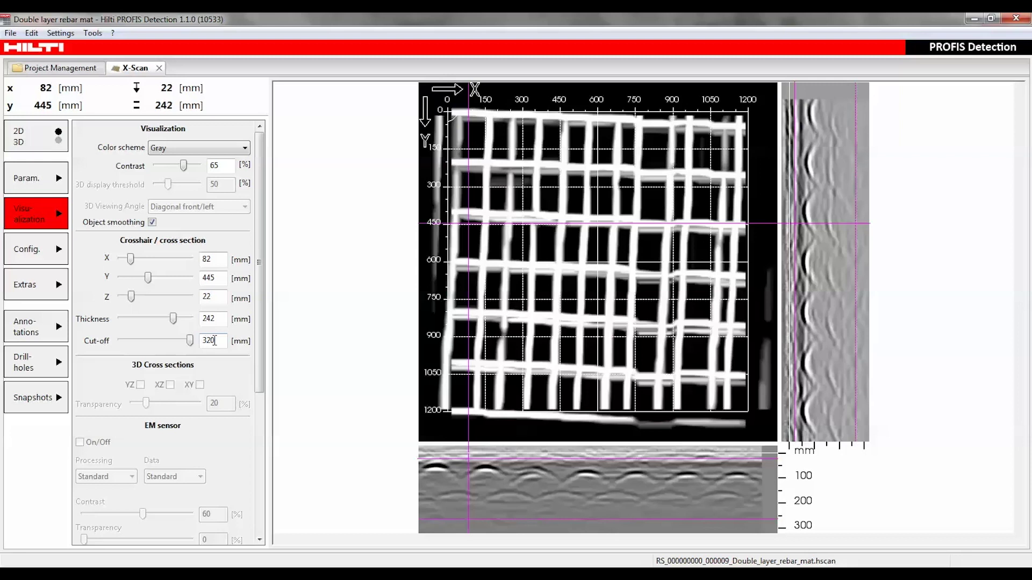
Step: Enter 200 mm as the cut-off depth to hatch out deeper data
double_click(216, 340)
type("20")
type("0")
left_click(198, 340)
key("Return")
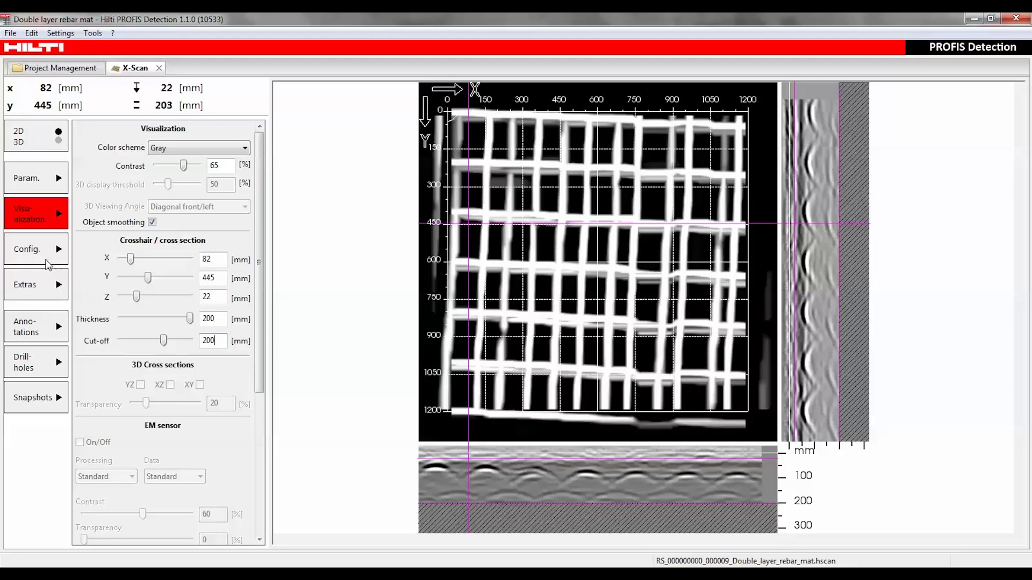
Step: Change the Processing Data option to 1 Default under Param
left_click(46, 188)
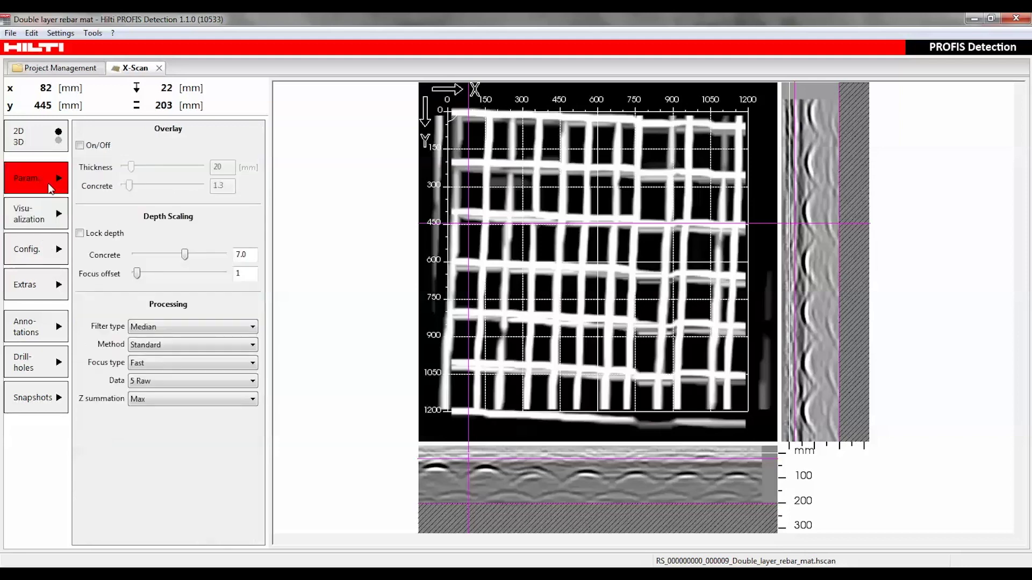
left_click(165, 383)
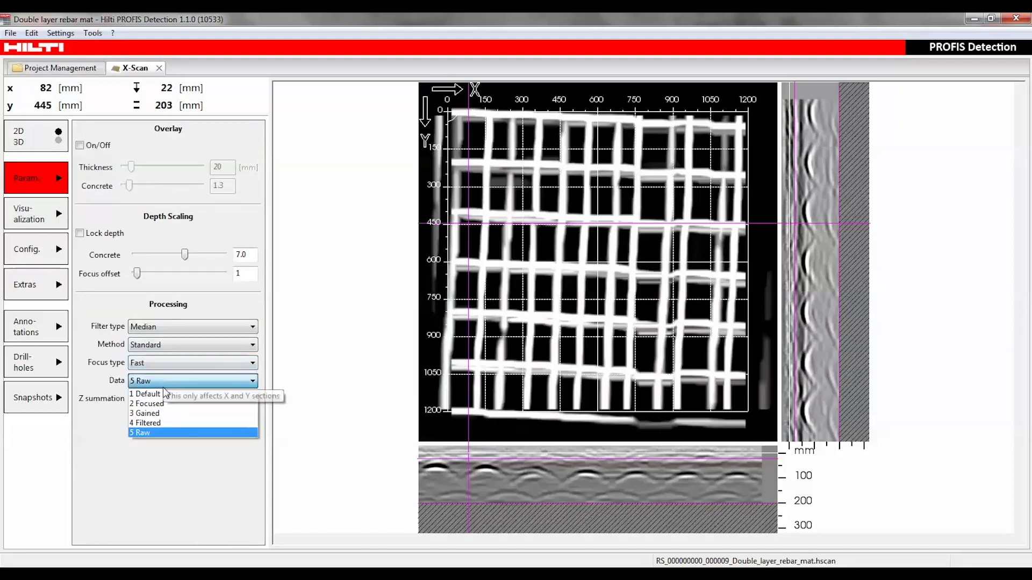
left_click(162, 393)
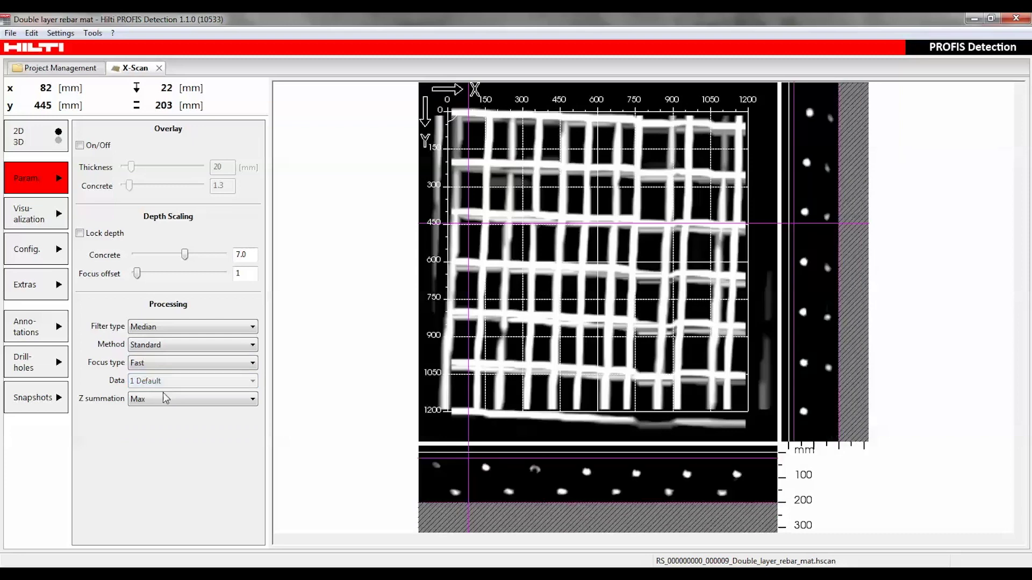
Step: Under Visualization, pick the Blue colour scheme and switch the scan to 3D
left_click(34, 224)
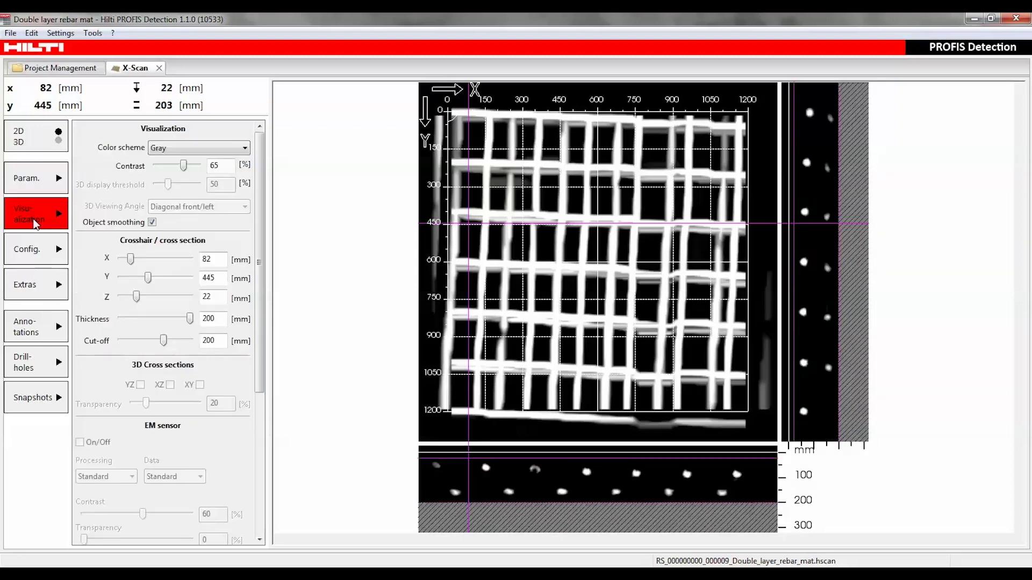
left_click(179, 150)
left_click(180, 162)
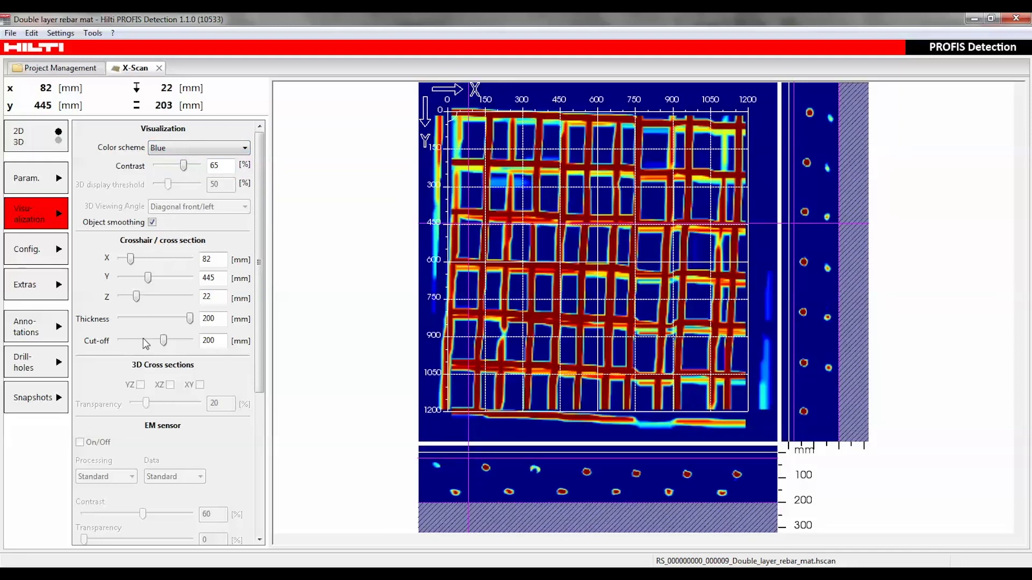
left_click(46, 148)
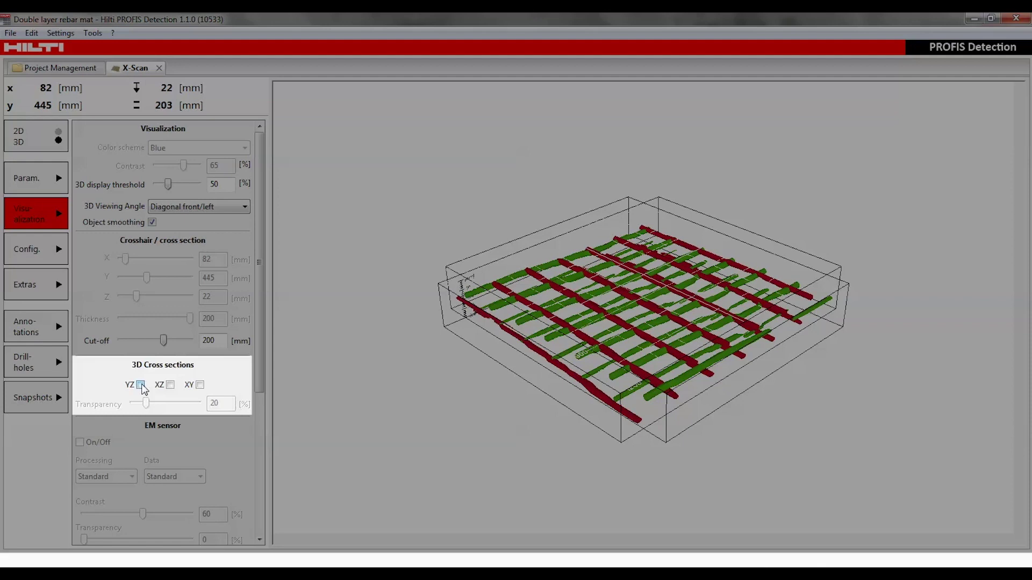
left_click(141, 386)
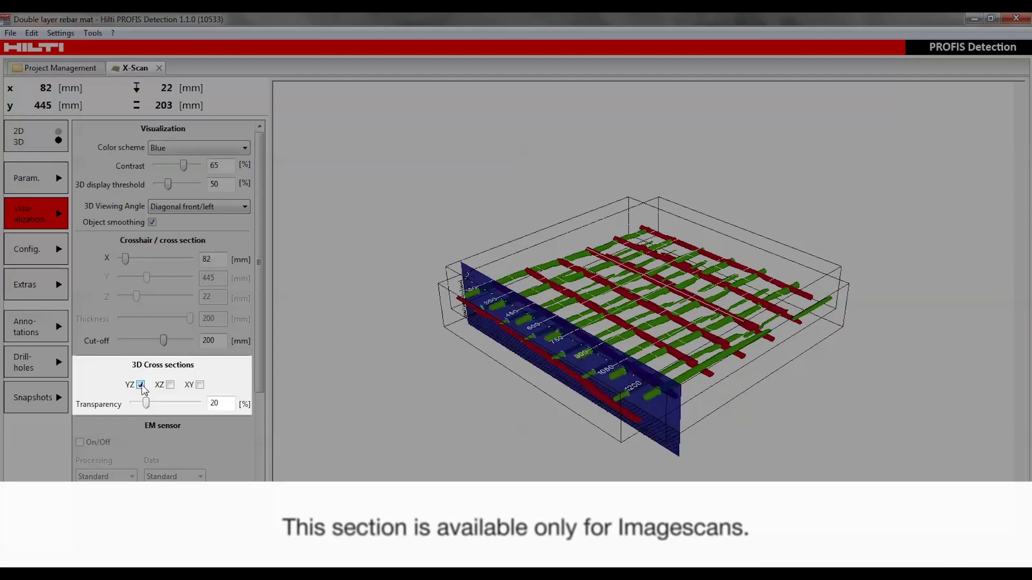
left_click(141, 385)
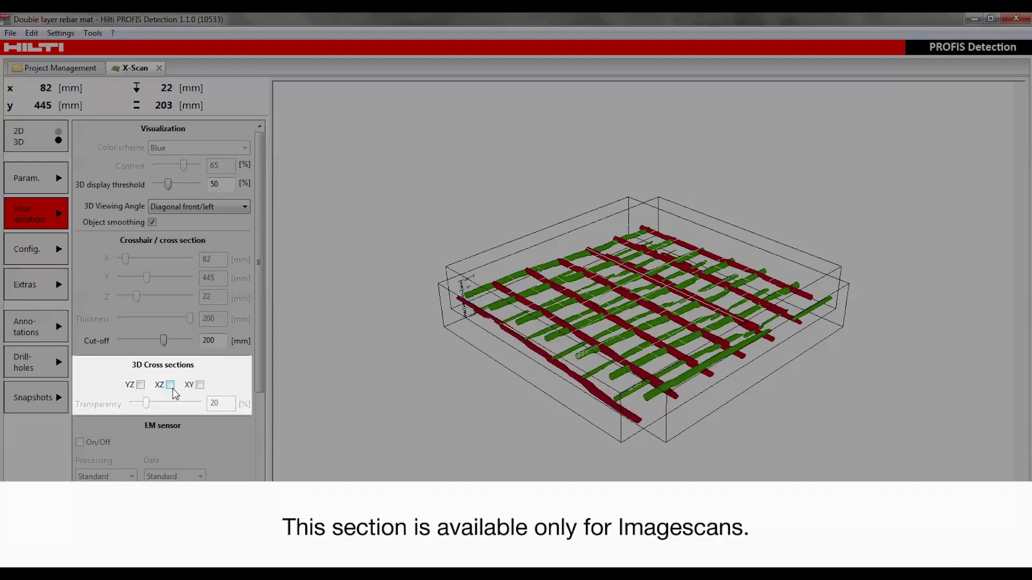
left_click(171, 385)
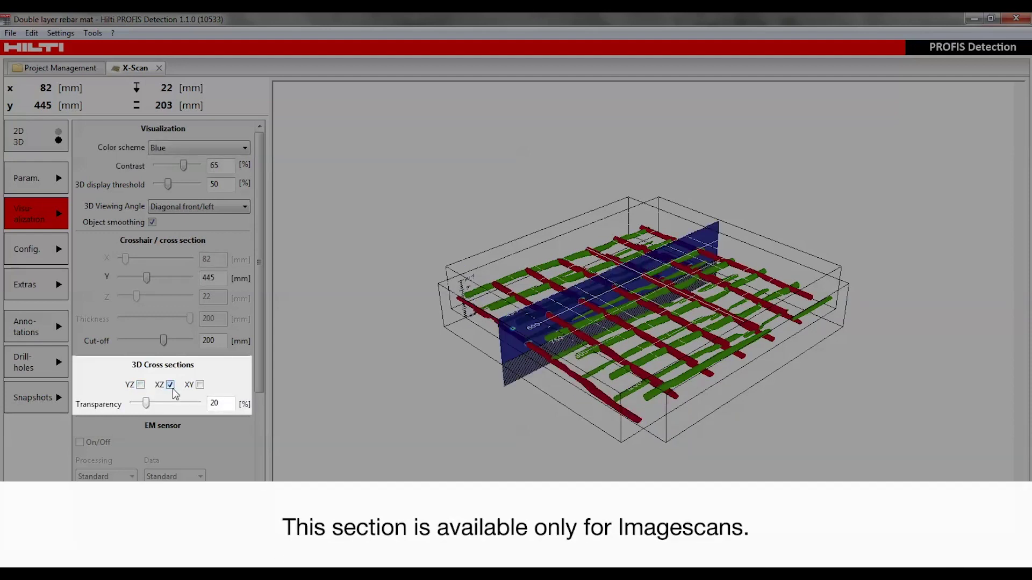
left_click(170, 385)
left_click(200, 385)
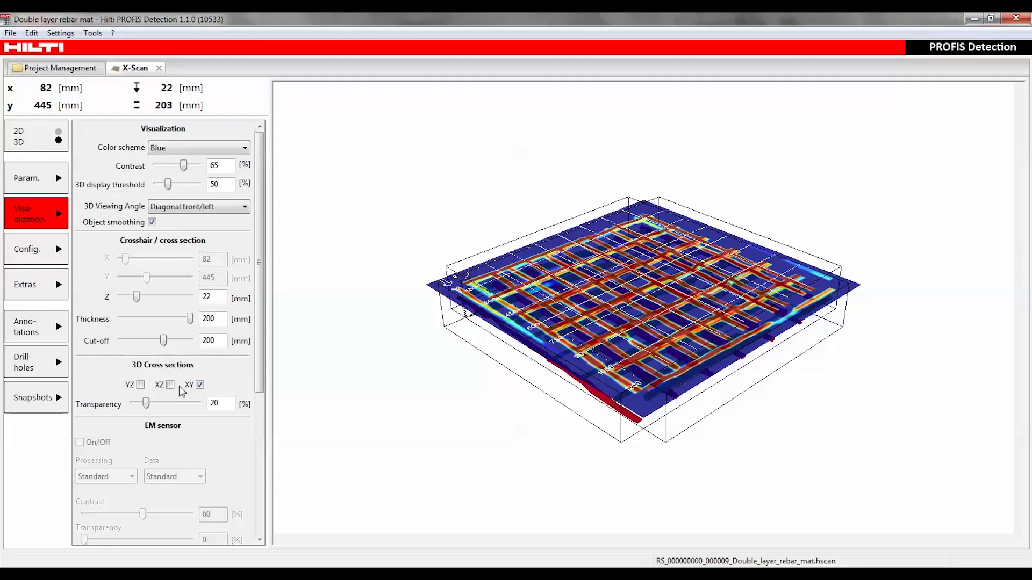
left_click(200, 385)
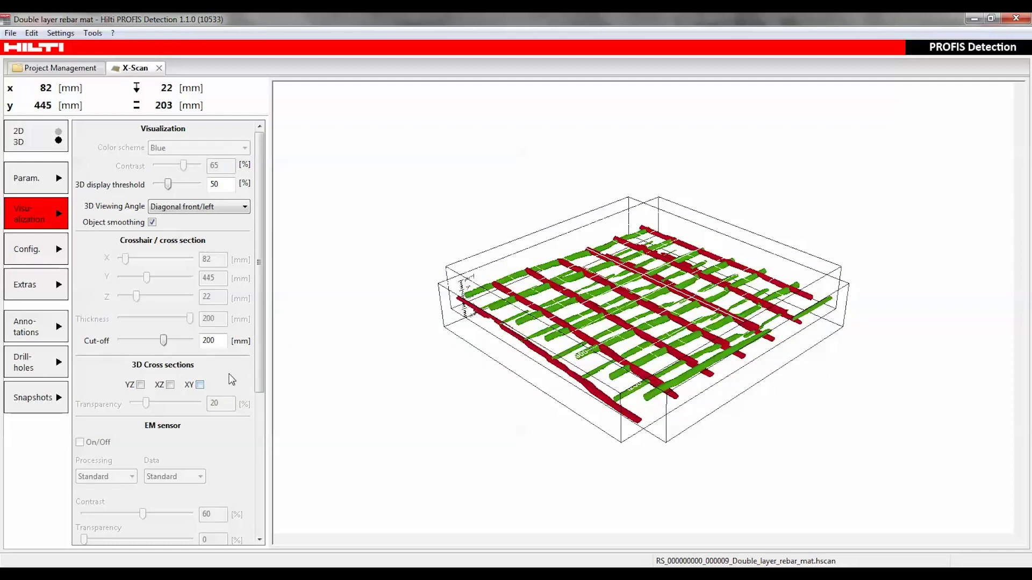
scroll(253, 375, "down", 1)
left_click_drag(254, 376, 256, 439)
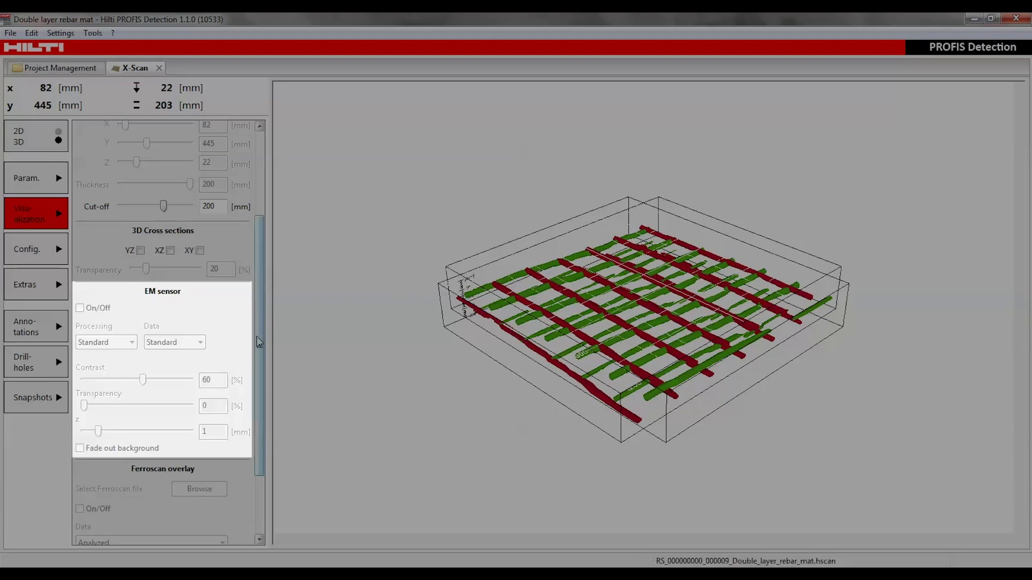
scroll(138, 392, "down", 3)
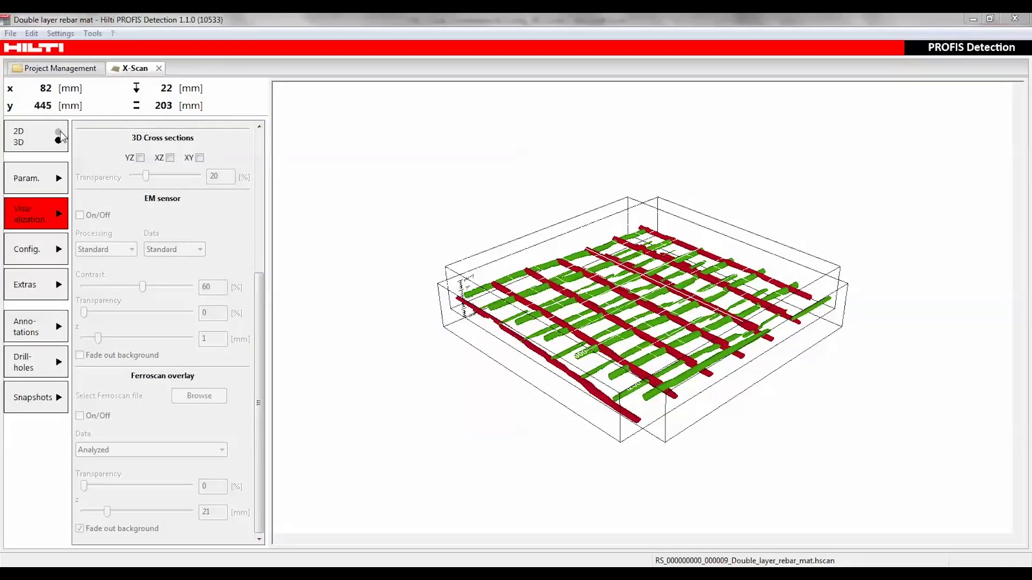
left_click(59, 134)
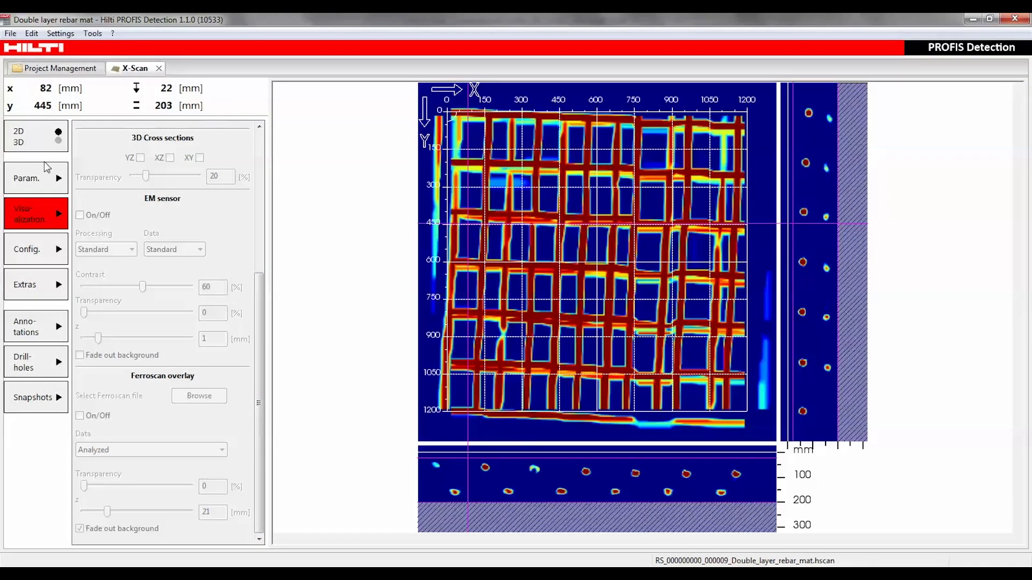
Step: In Config., set Scan data to Horizontal to show only horizontal bars
left_click(31, 249)
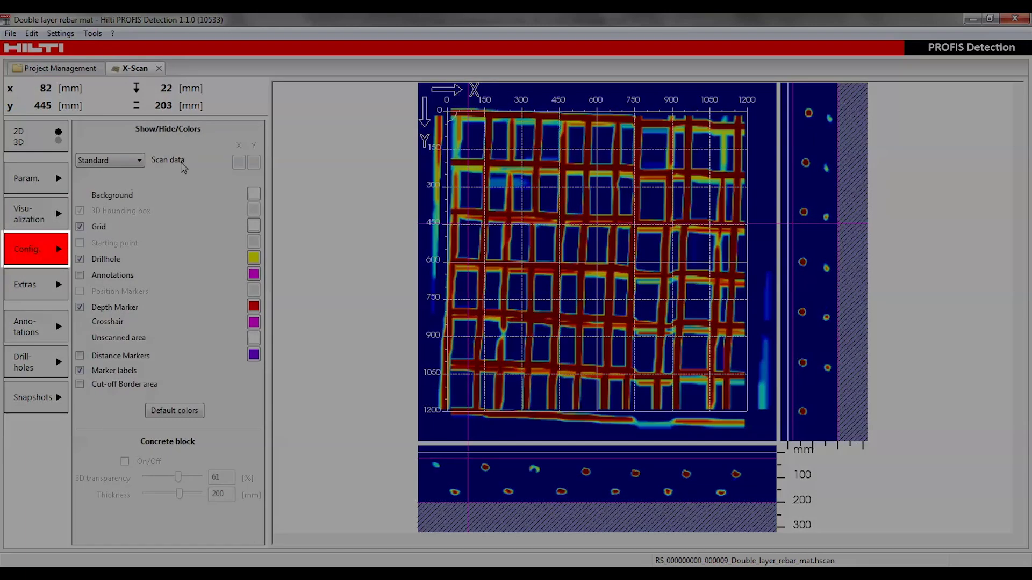
left_click(134, 164)
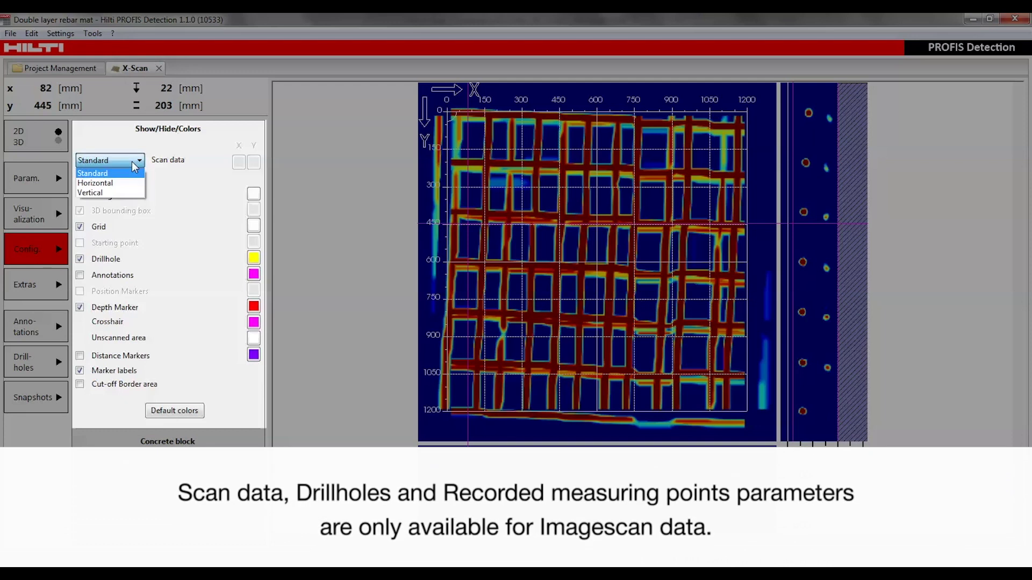
left_click(127, 183)
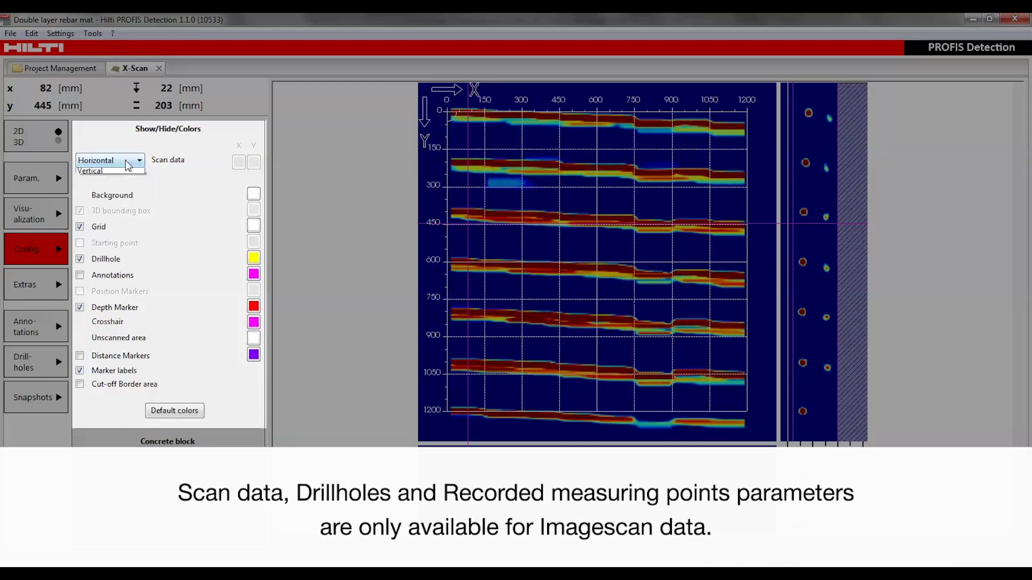
Step: Set Scan data to Vertical, then back to Standard for the full grid
left_click(127, 164)
left_click(115, 192)
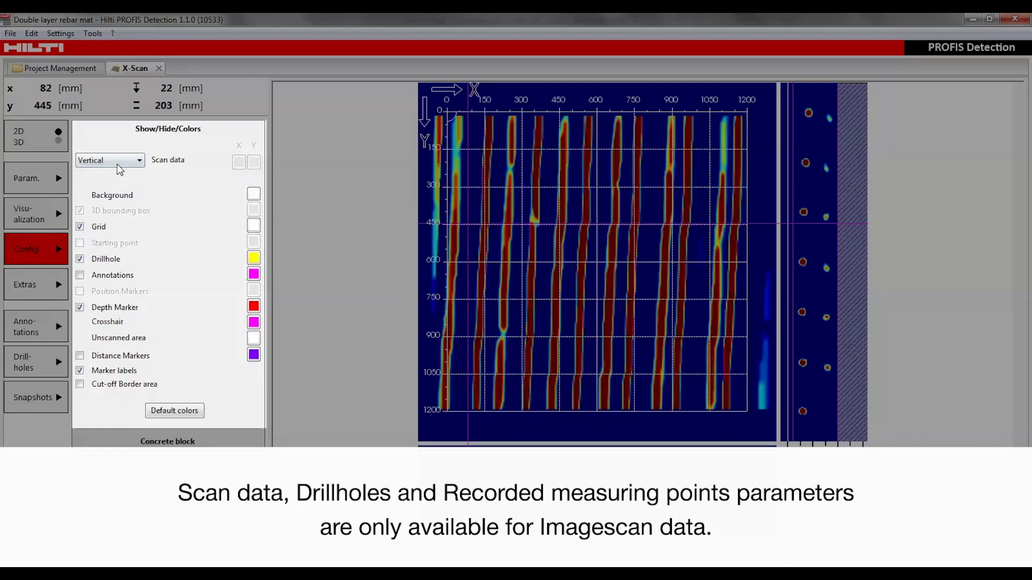
left_click(118, 165)
left_click(117, 174)
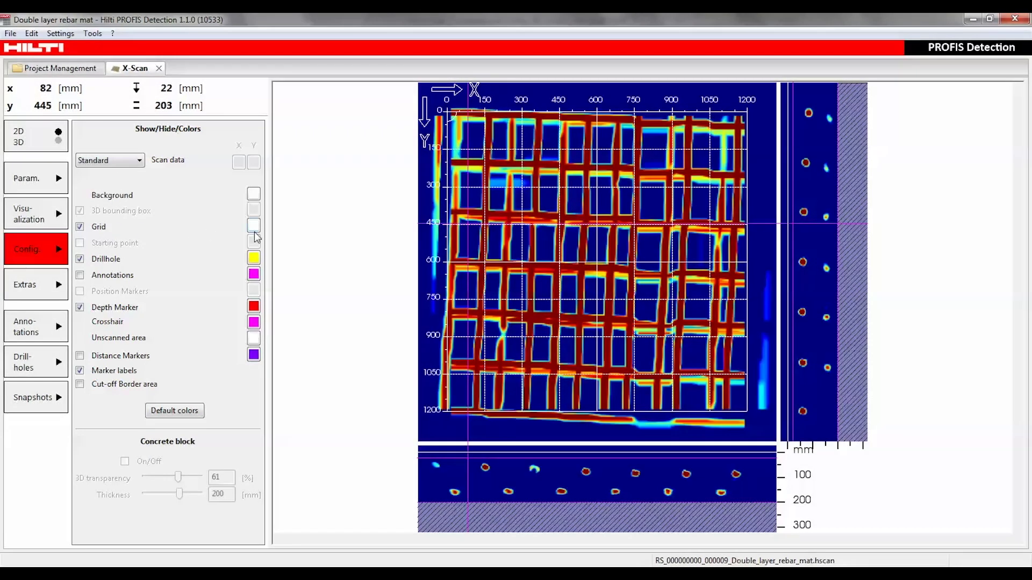
Step: Make the grid colour olive, then hide and reshow the Grid
left_click(255, 228)
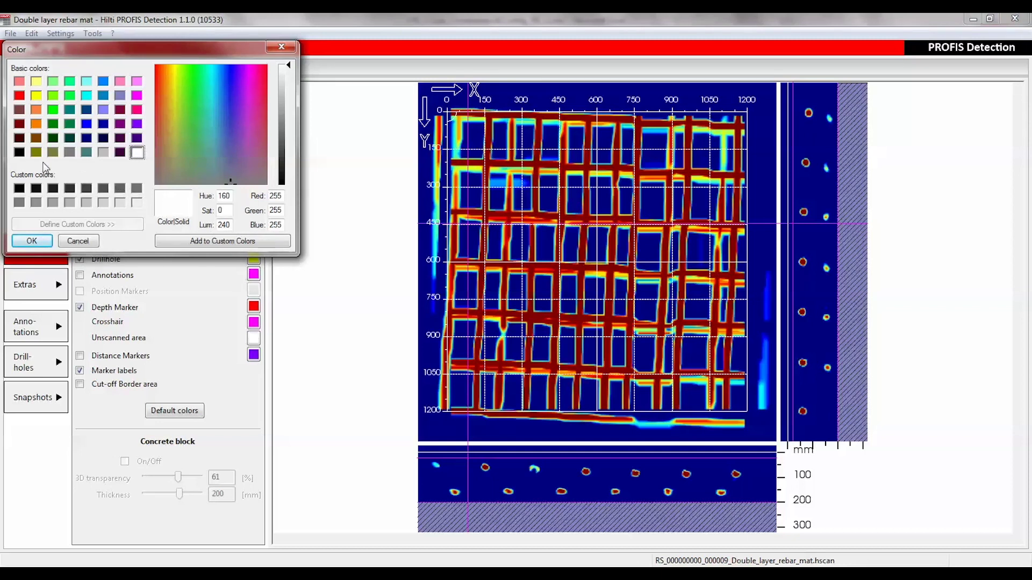
left_click(36, 152)
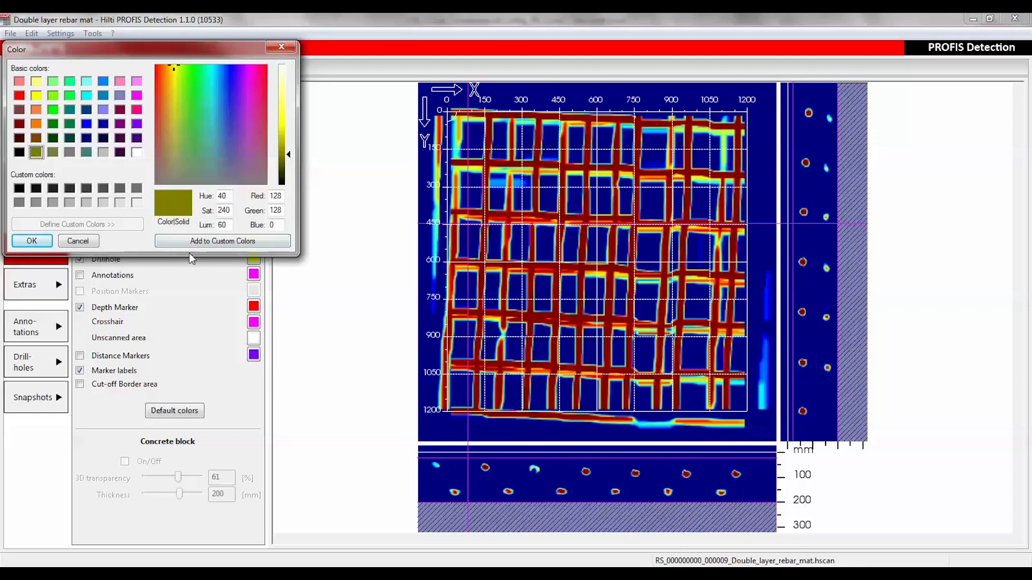
left_click(32, 241)
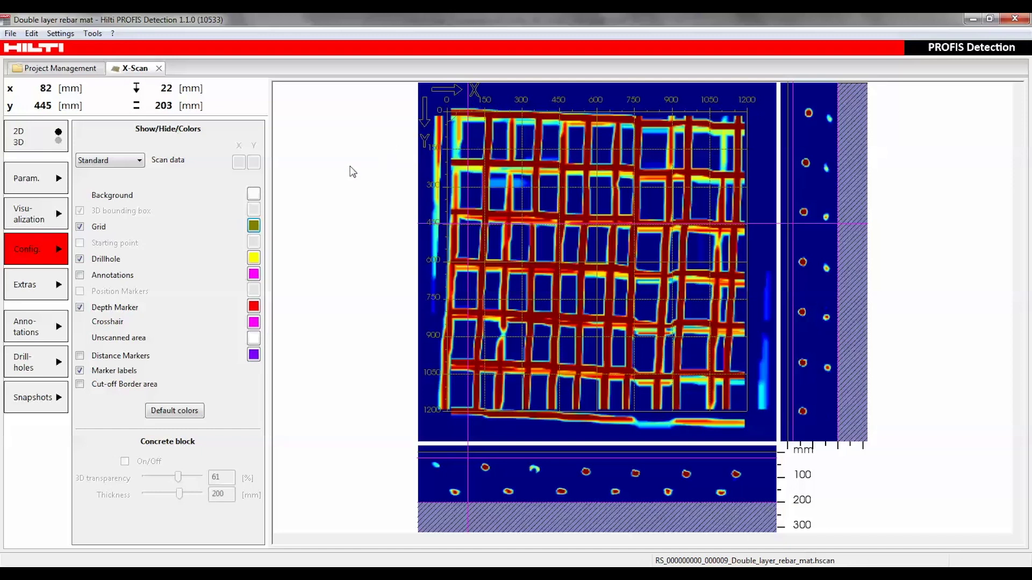
left_click(80, 228)
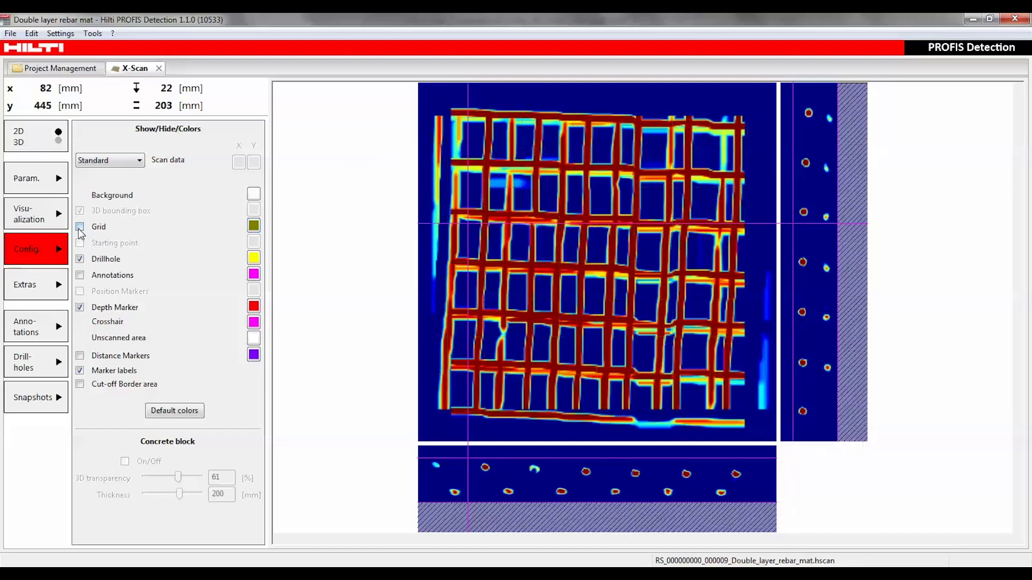
left_click(79, 228)
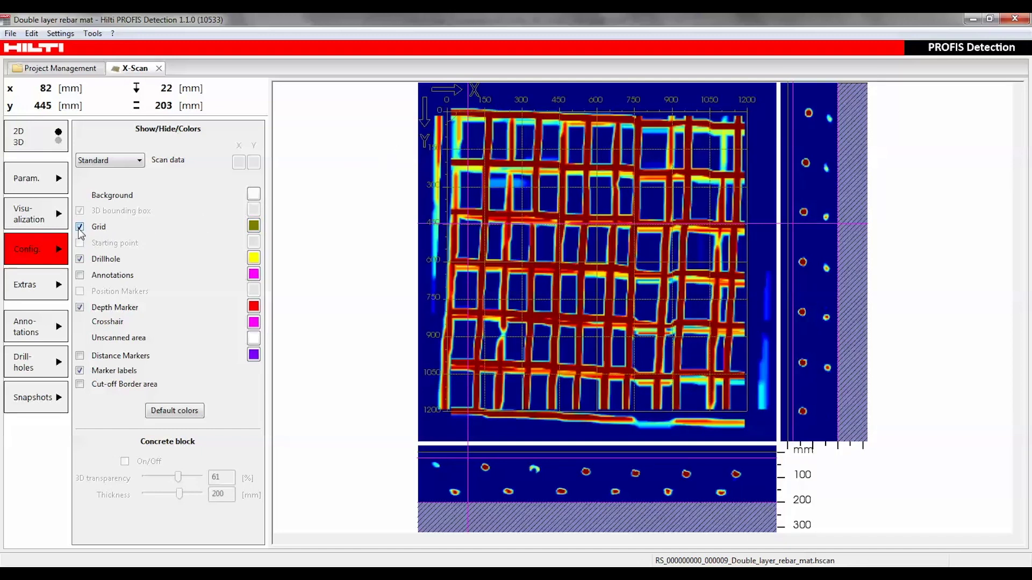
Step: Switch to 3D and enable the concrete block around the rebar
left_click(58, 142)
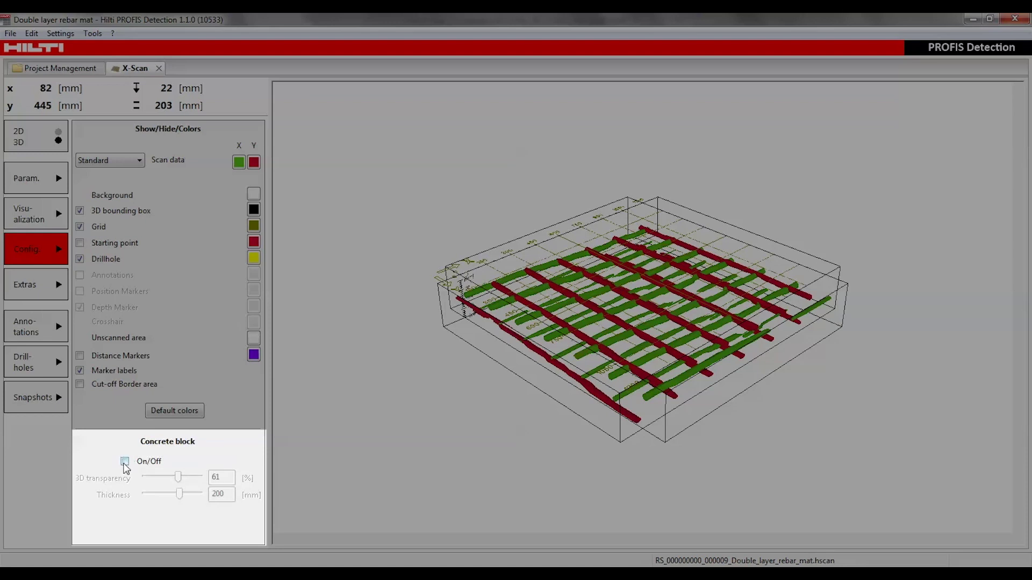
left_click(125, 462)
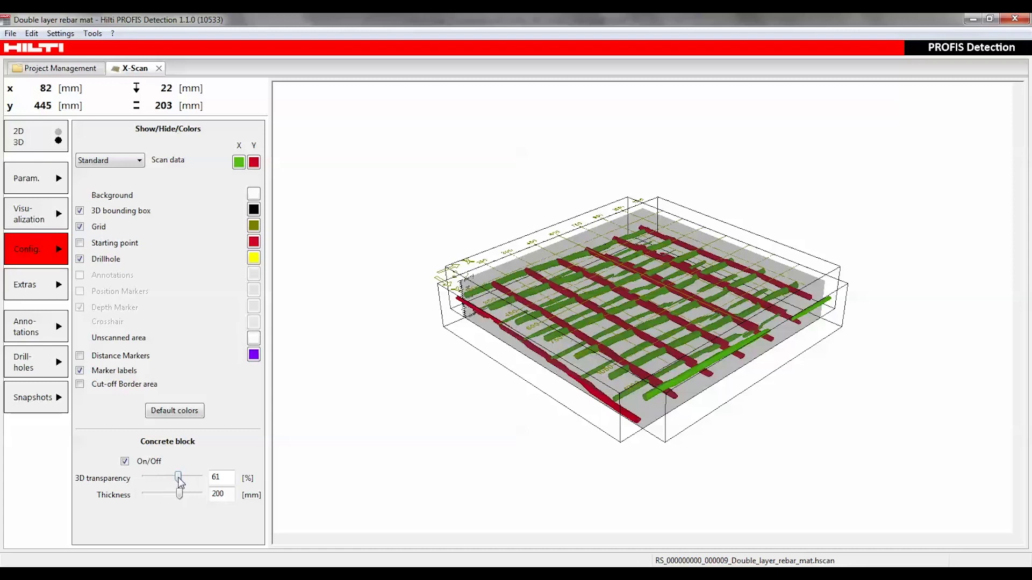
scroll(180, 477, "up", 1)
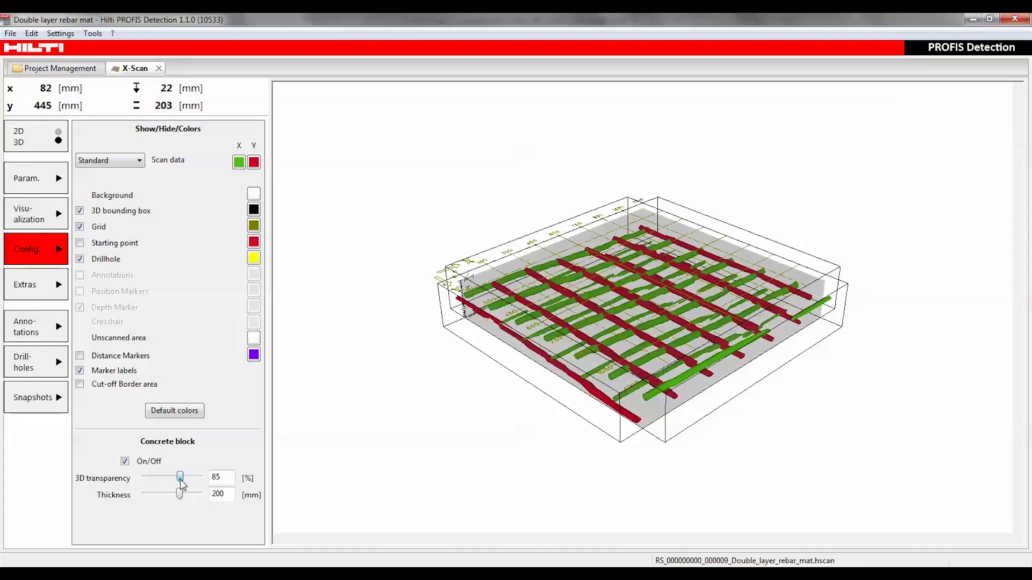